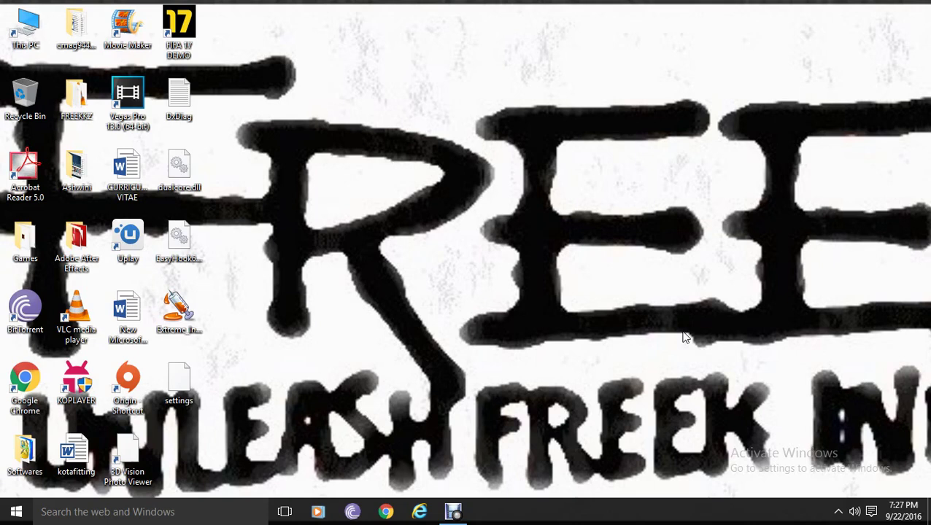
Launch the FIFA 17 DEMO from its desktop shortcut
double_click(185, 38)
right_click(416, 241)
click(452, 274)
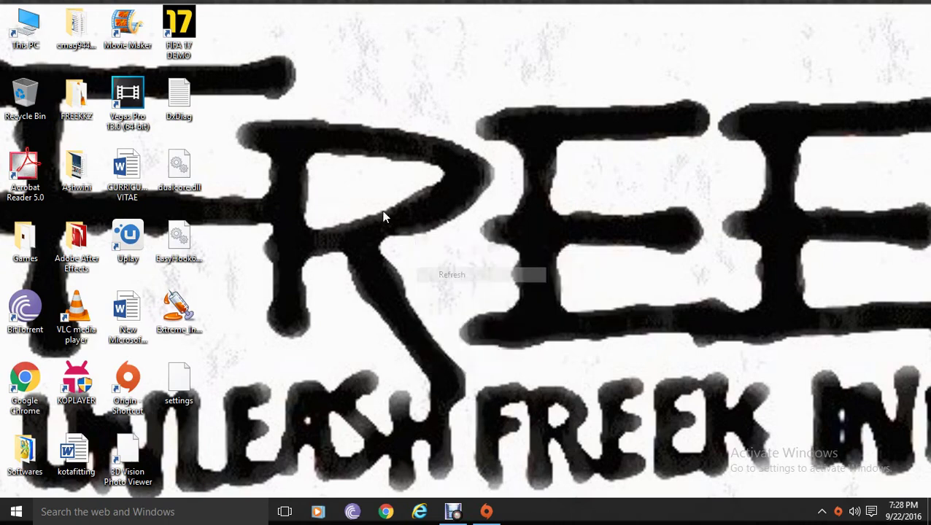
right_click(381, 208)
click(419, 251)
right_click(418, 247)
click(445, 287)
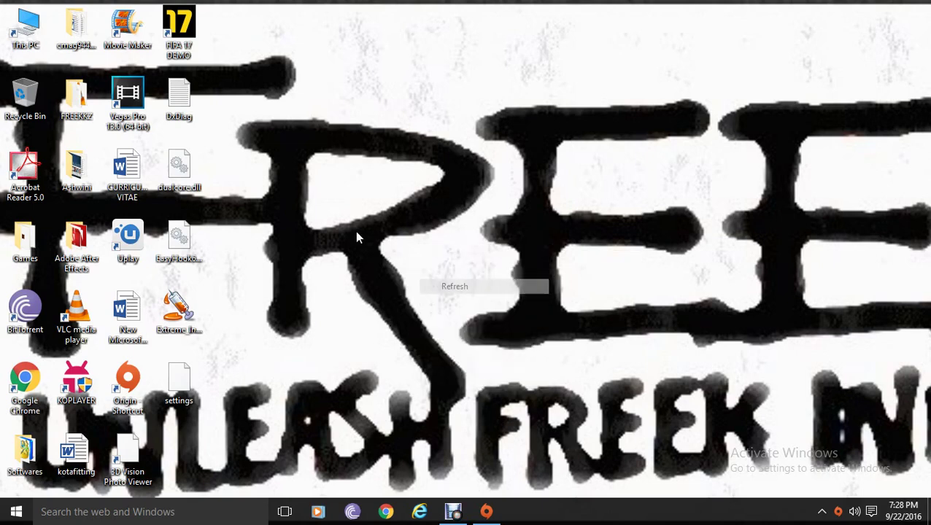
right_click(354, 231)
click(410, 286)
mouse_move(496, 513)
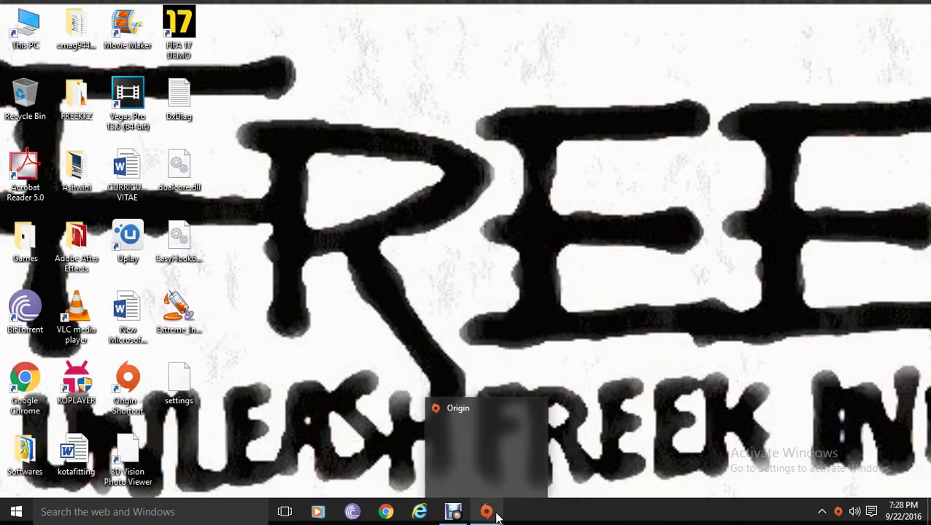
right_click(487, 260)
click(515, 302)
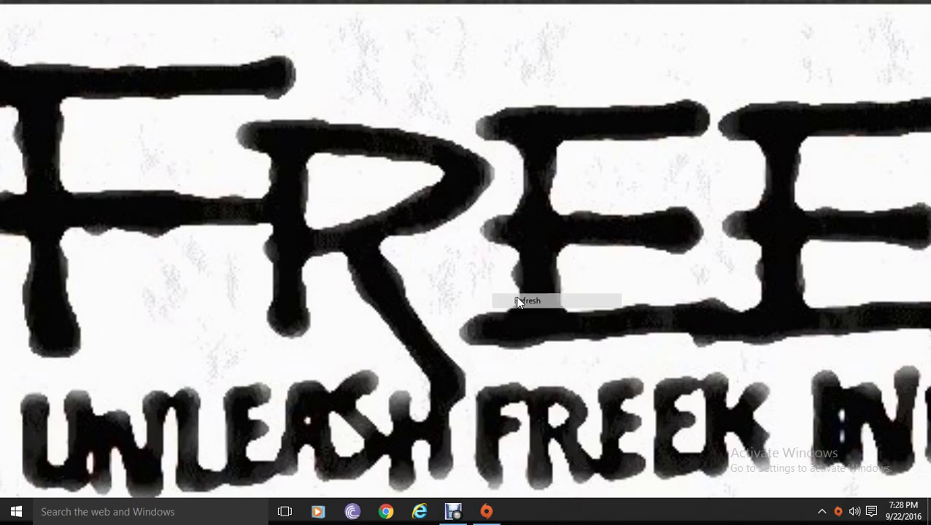
right_click(418, 262)
click(459, 304)
right_click(454, 294)
click(503, 335)
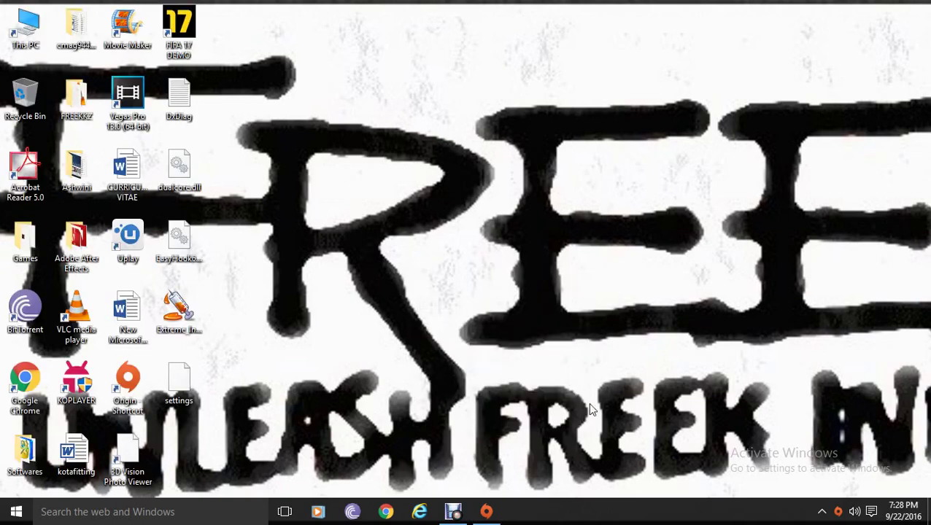
mouse_move(498, 513)
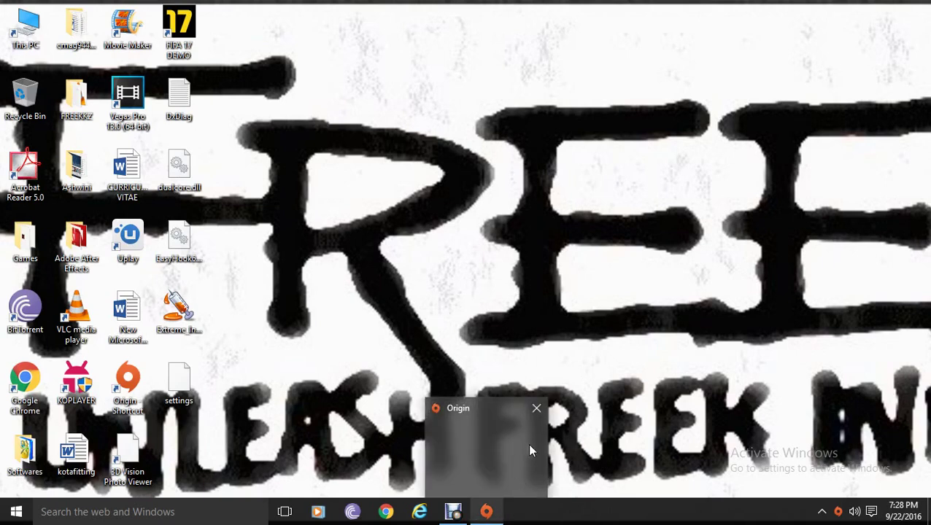
right_click(515, 235)
click(546, 268)
right_click(527, 258)
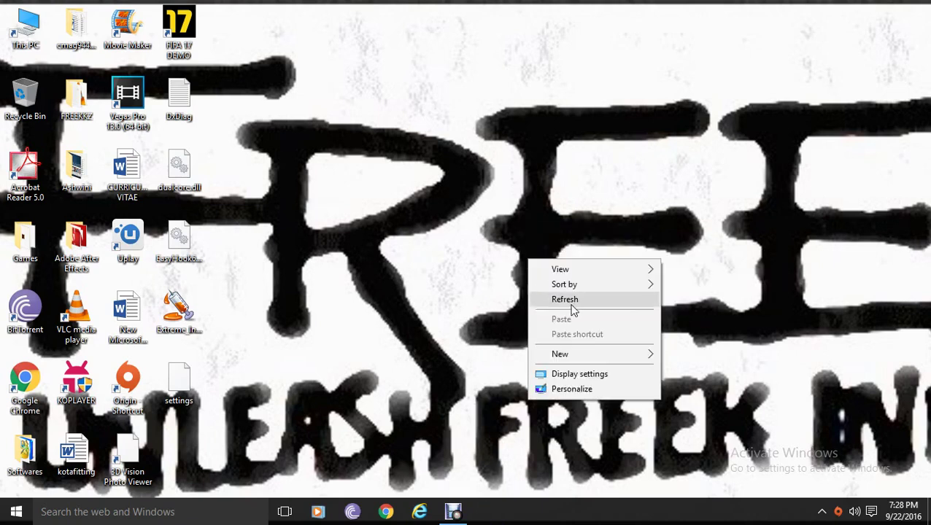
click(572, 300)
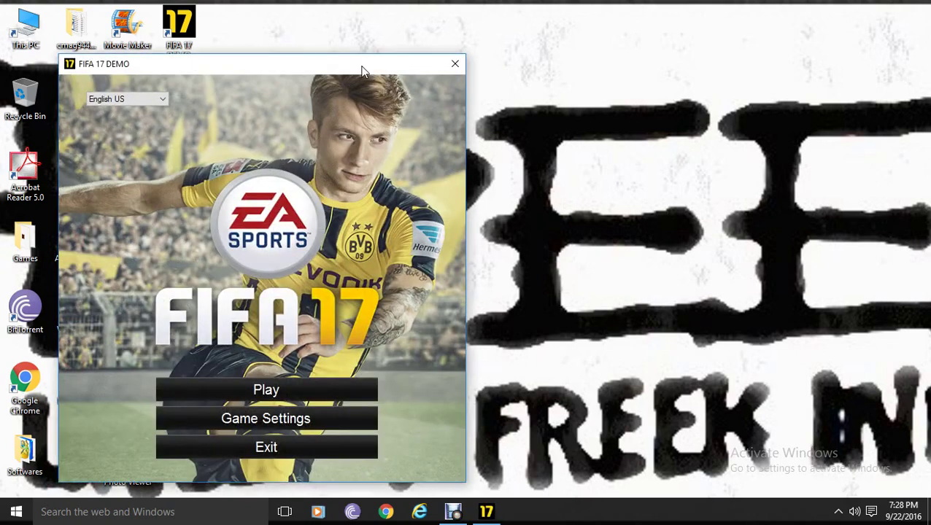
Reposition the FIFA 17 DEMO launcher slightly and try to start the game with Play
drag(385, 65, 395, 63)
click(326, 389)
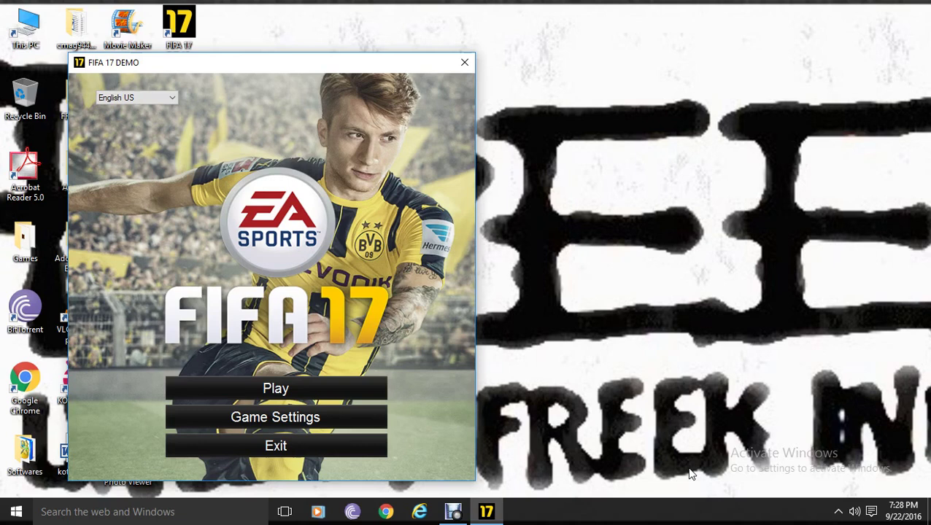
End the FIFA 17 Demo background process in Task Manager, then close Task Manager
right_click(625, 513)
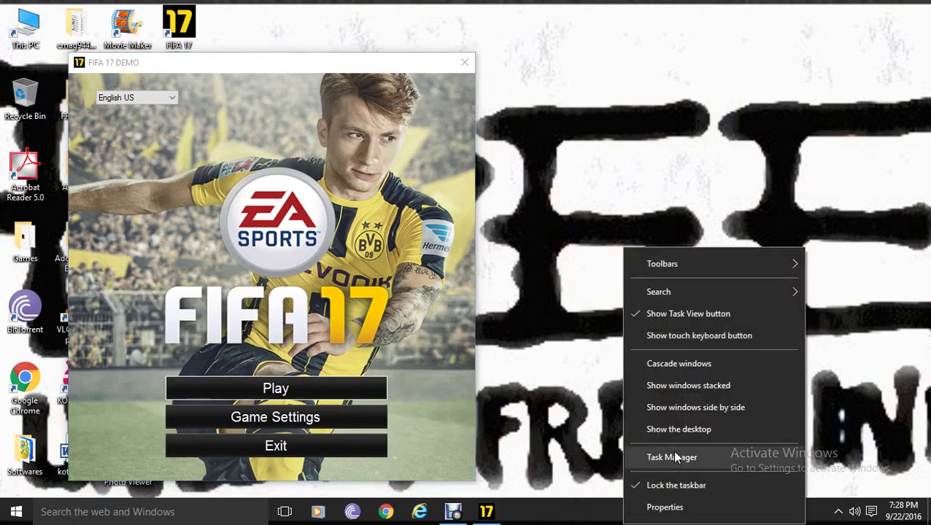
click(671, 458)
scroll(584, 292, down, 1)
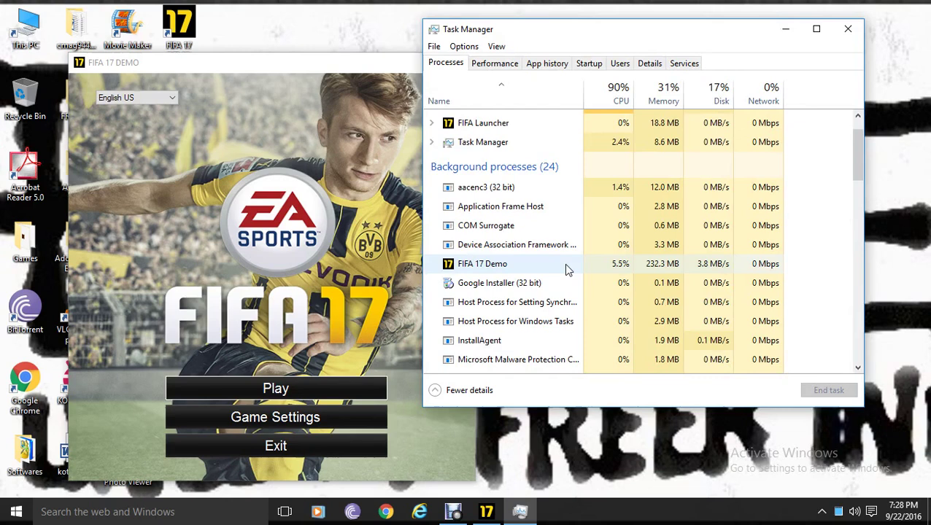
key(alt+Tab)
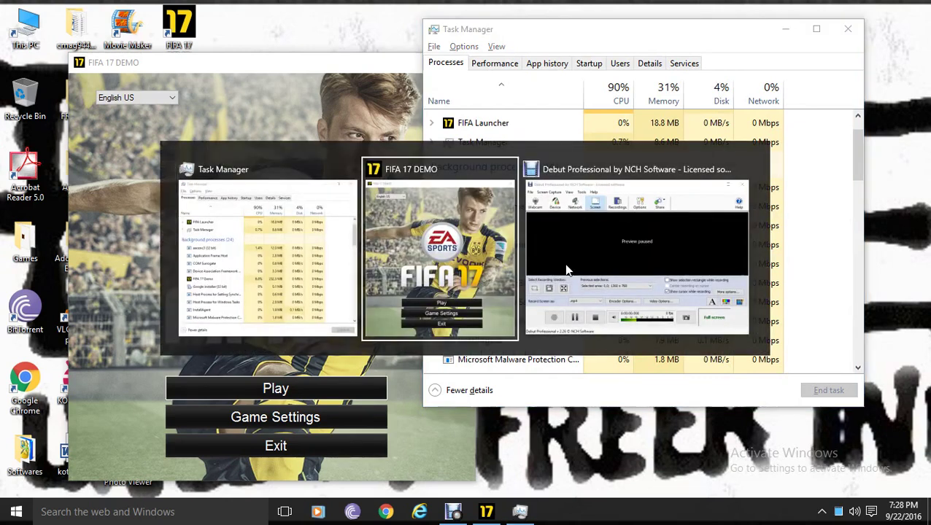
click(565, 263)
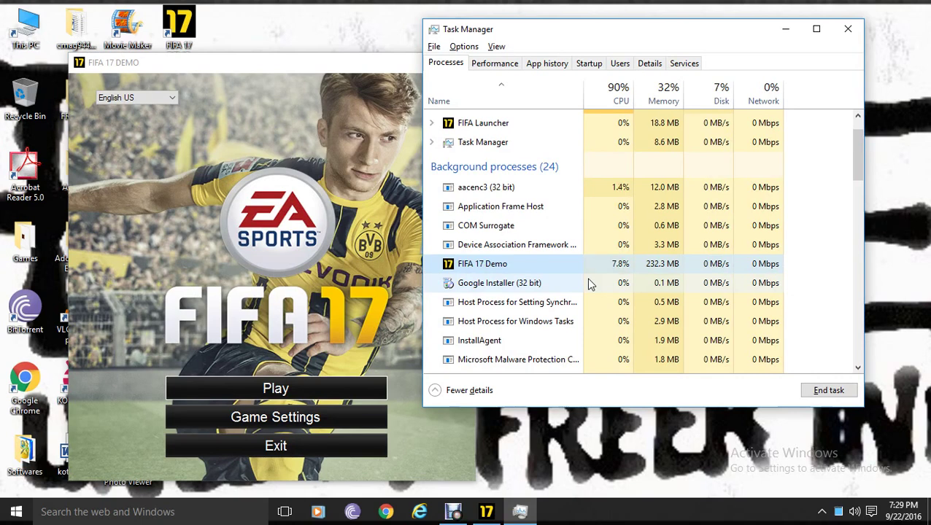
click(824, 398)
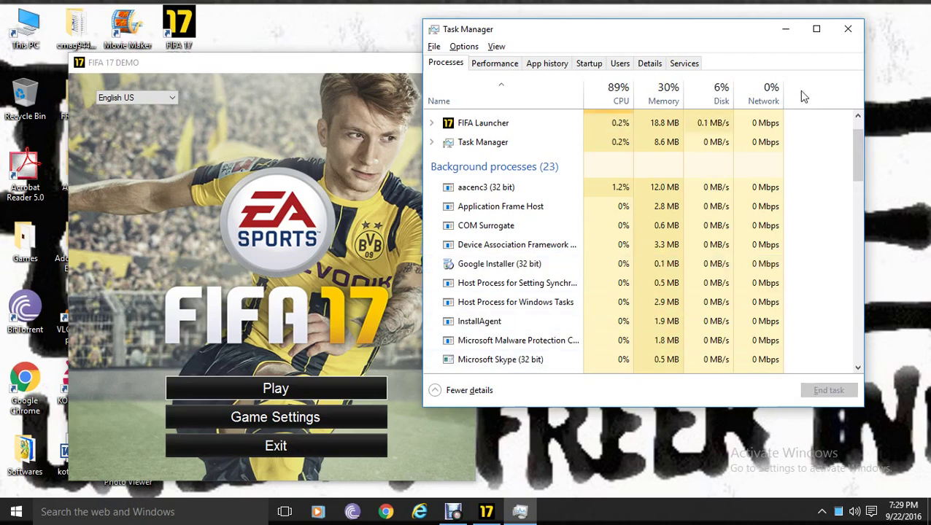
click(848, 29)
Close the FIFA 17 DEMO launcher and the Origin window to return to the desktop
drag(419, 54, 558, 62)
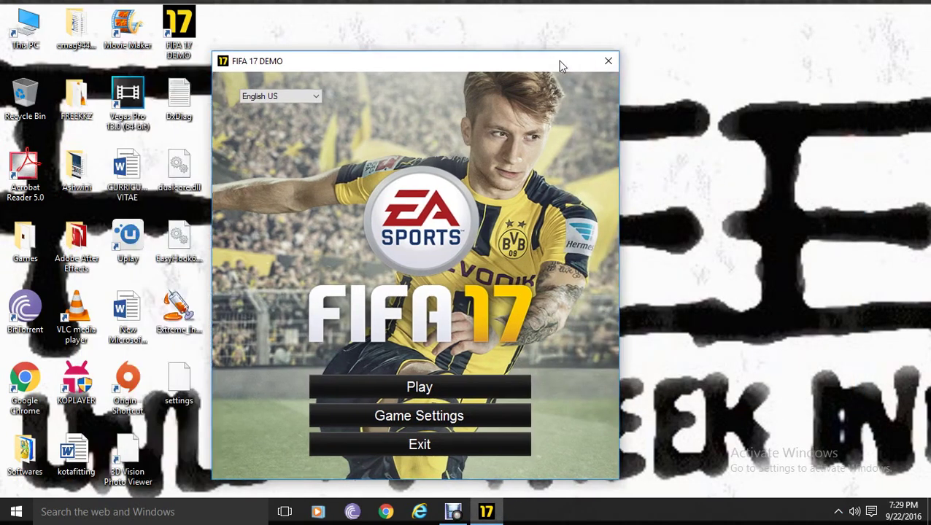
click(607, 61)
right_click(326, 113)
click(351, 145)
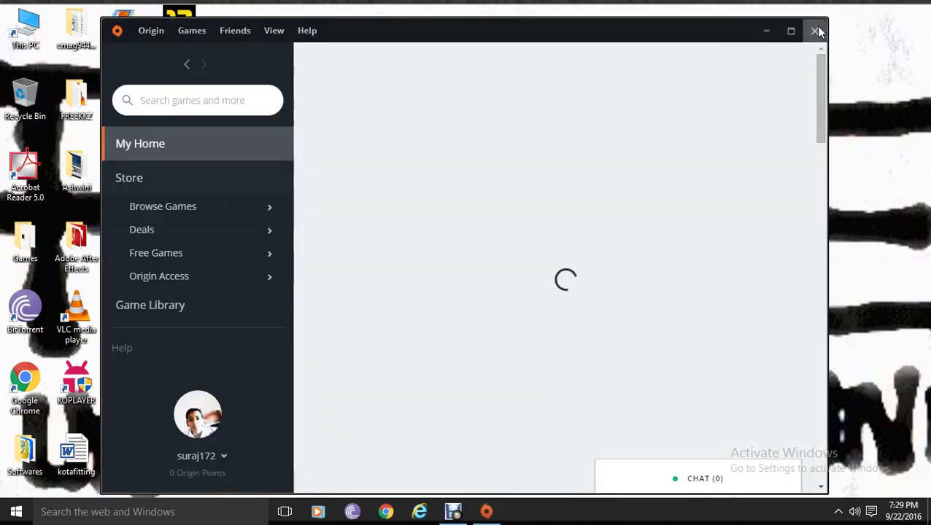
click(815, 31)
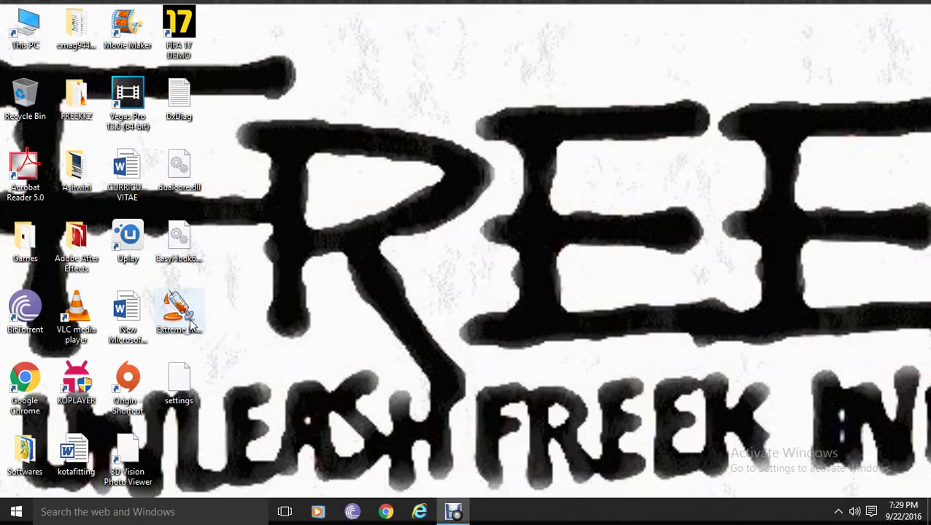
Open the FIFA 17 DEMO shortcut's file location to examine the game folder next to the desktop's injector and DLL files, then close it
drag(208, 327, 163, 212)
click(179, 168)
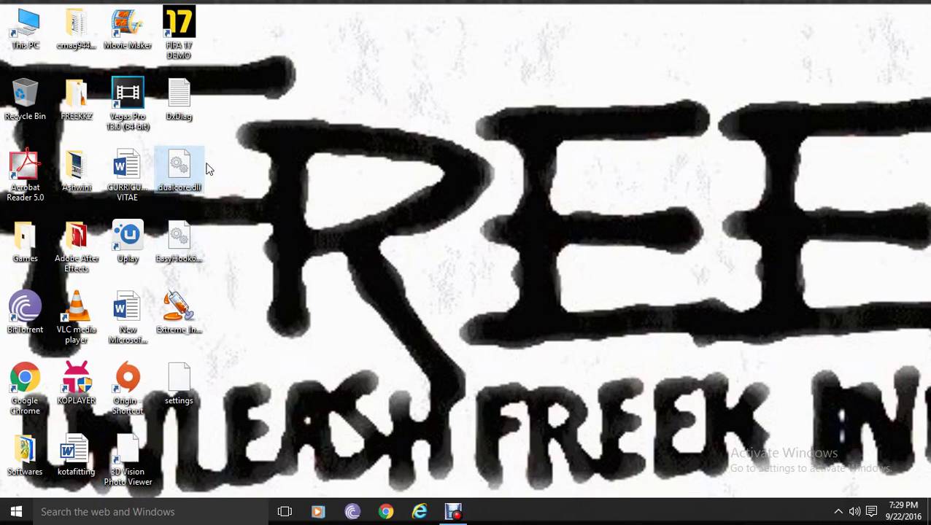
right_click(193, 29)
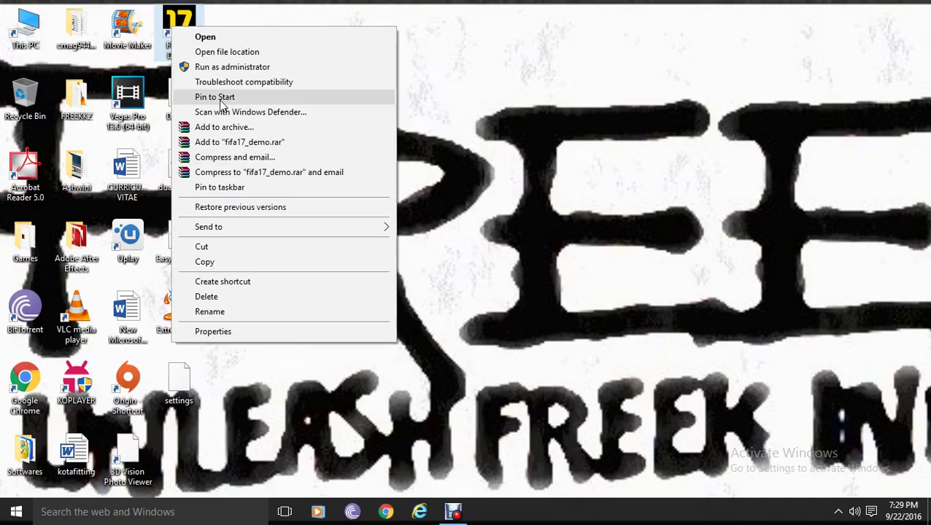
click(289, 51)
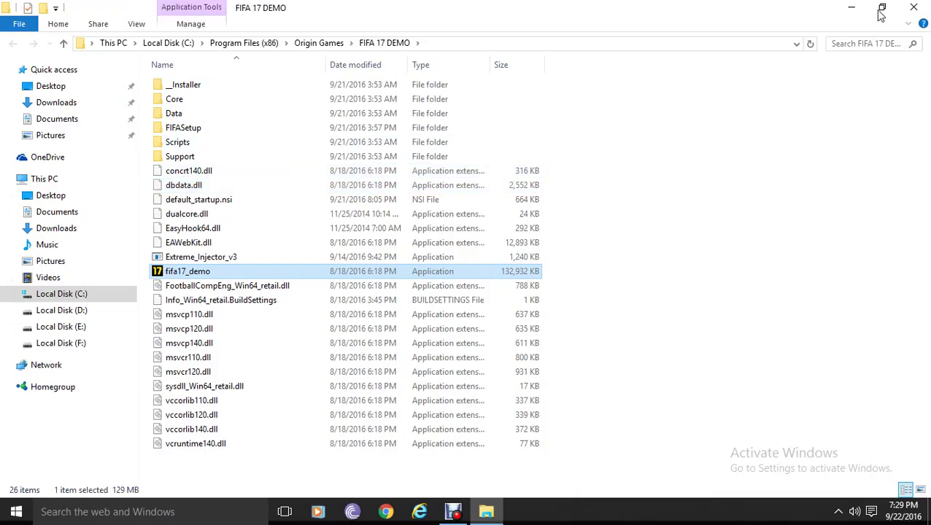
click(883, 8)
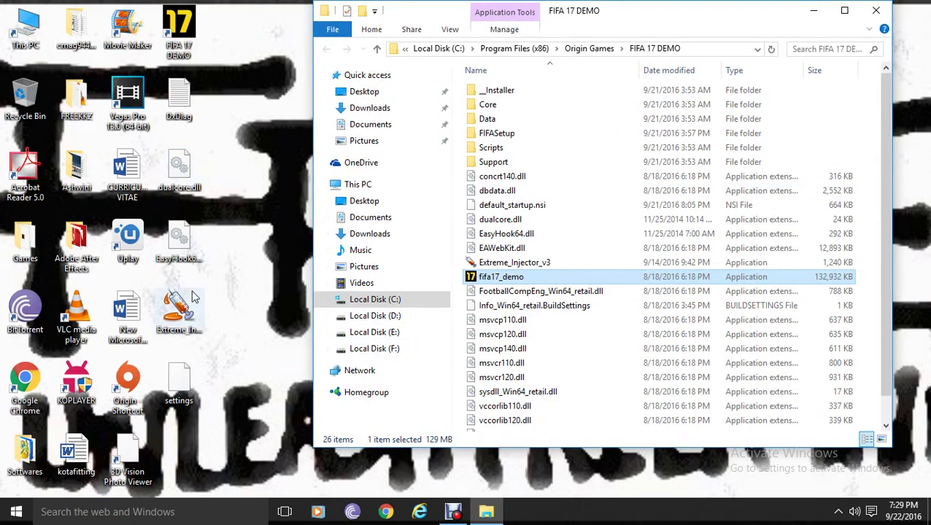
click(877, 11)
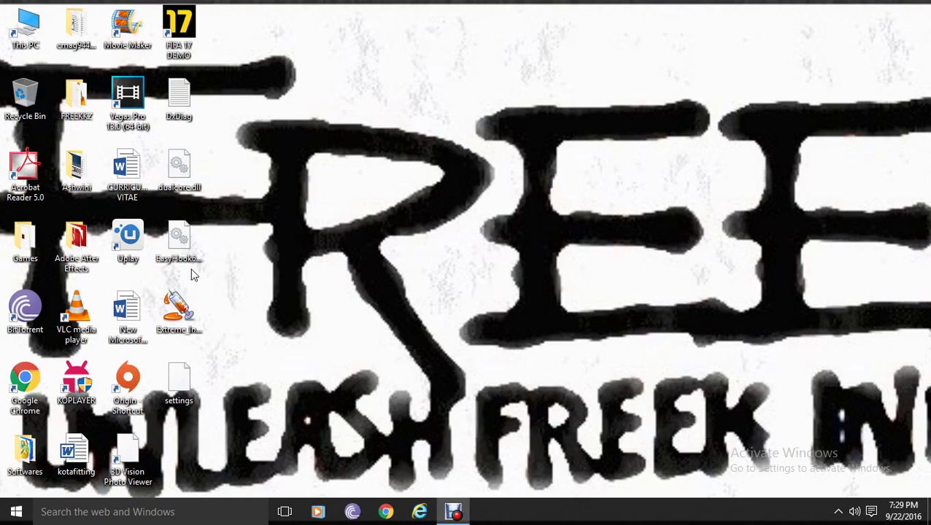
Open Extreme Injector from the desktop and set its process name to fifa17_demo.exe
click(179, 332)
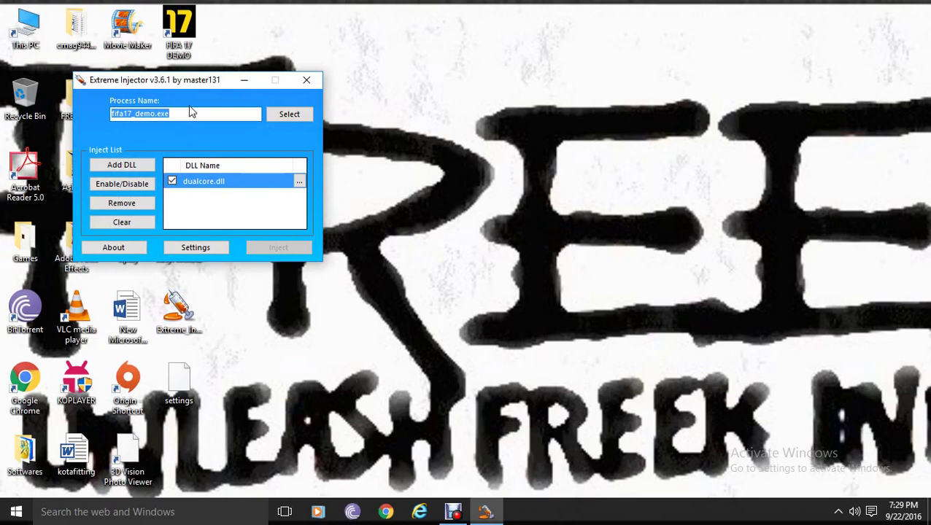
key(BackSpace)
text(fif)
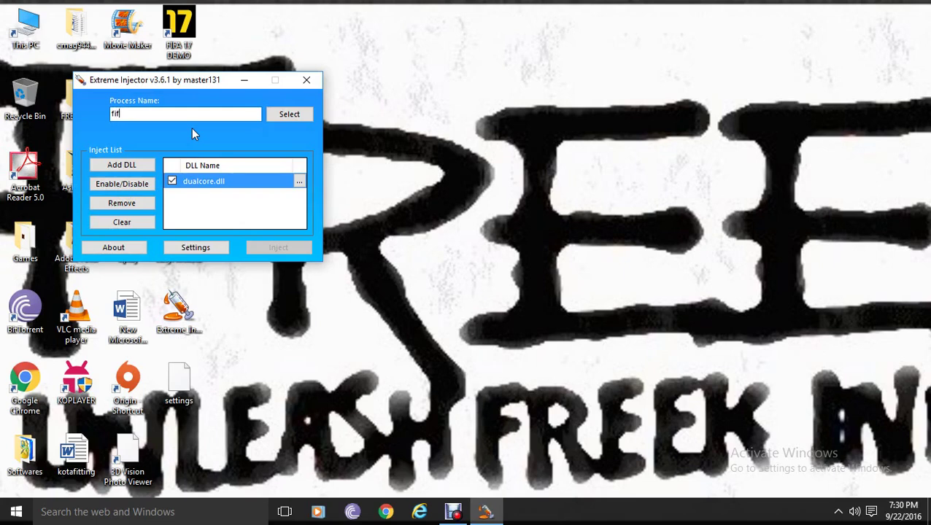
text(a17_demo.exe)
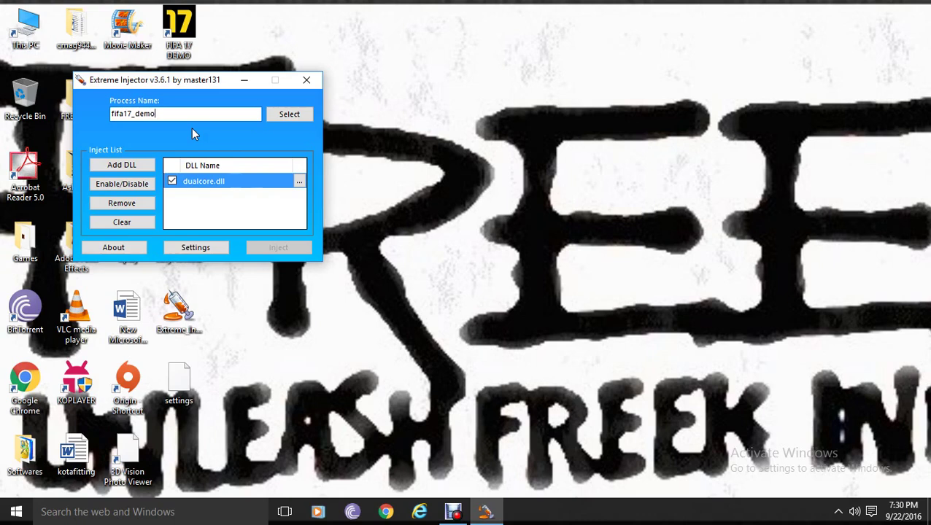
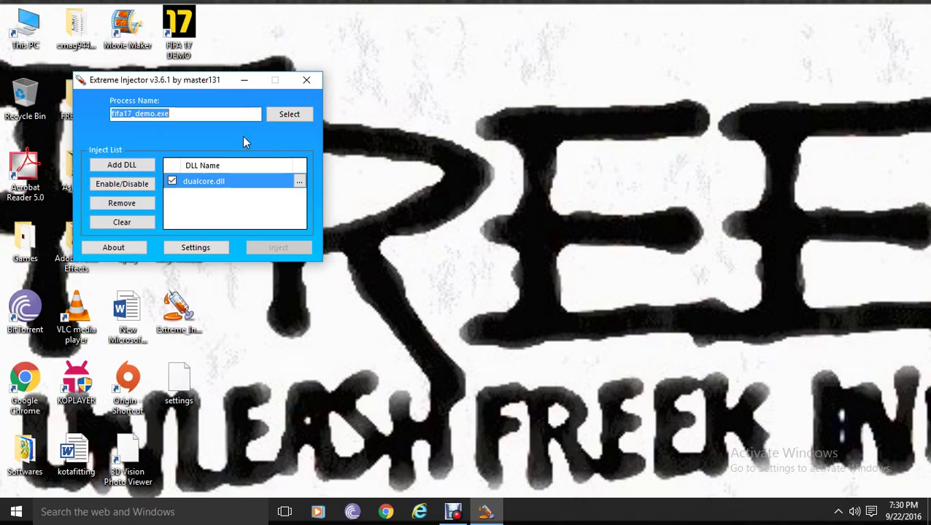
Add dualcore.dll from the FIFA 17 DEMO game folder to the inject list
click(140, 166)
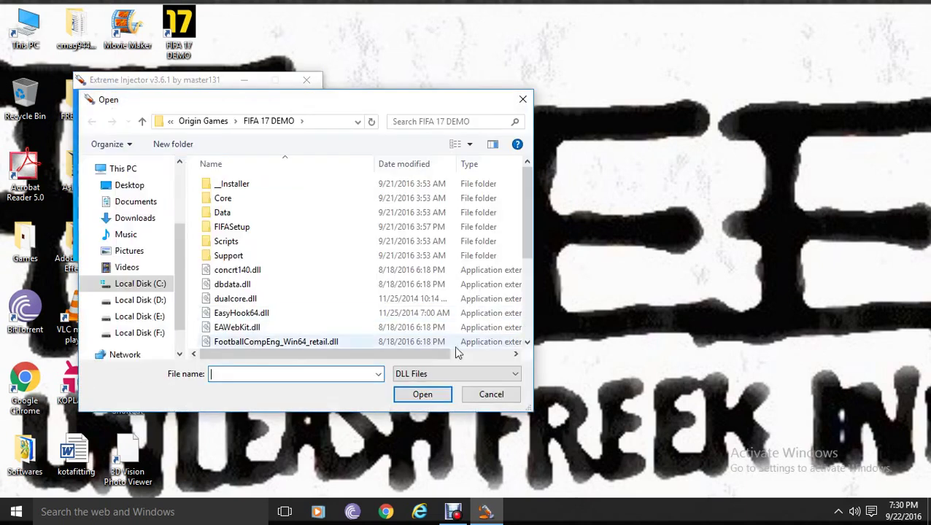
scroll(370, 276, down, 1)
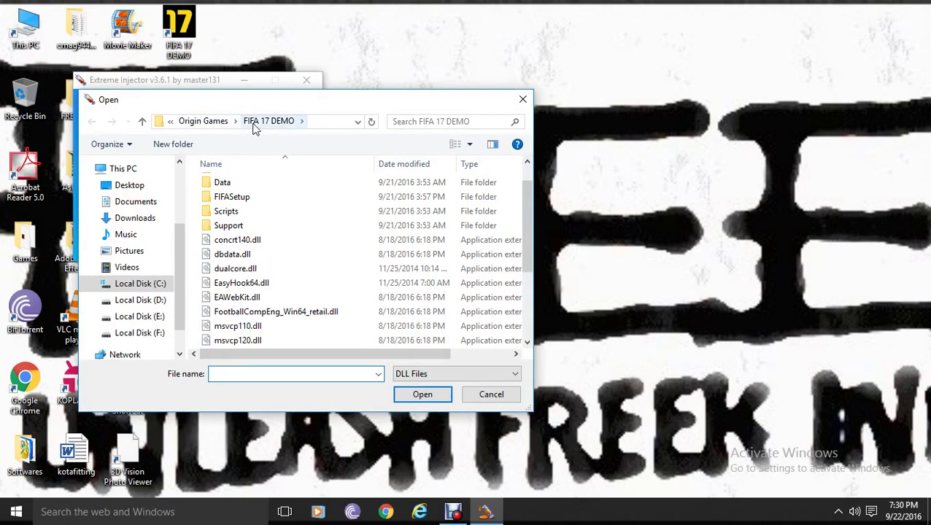
scroll(285, 219, down, 1)
scroll(286, 229, up, 1)
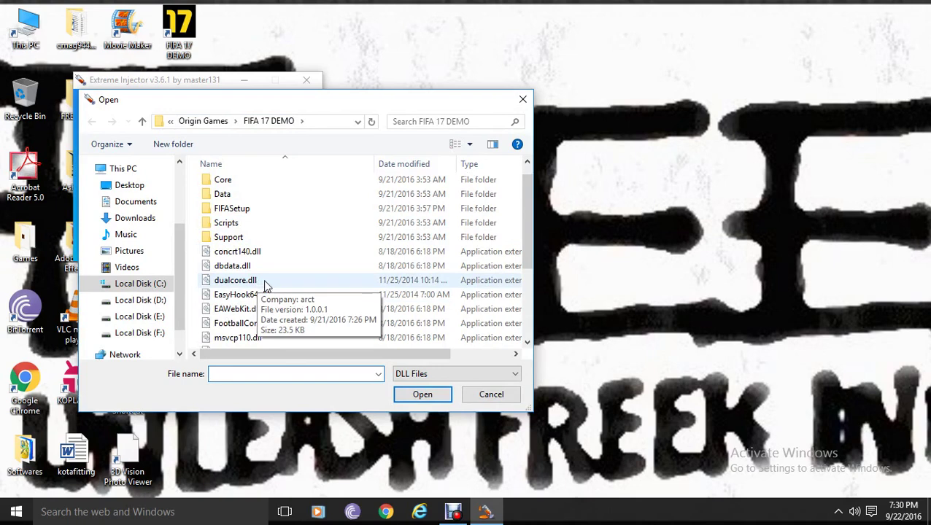
click(357, 281)
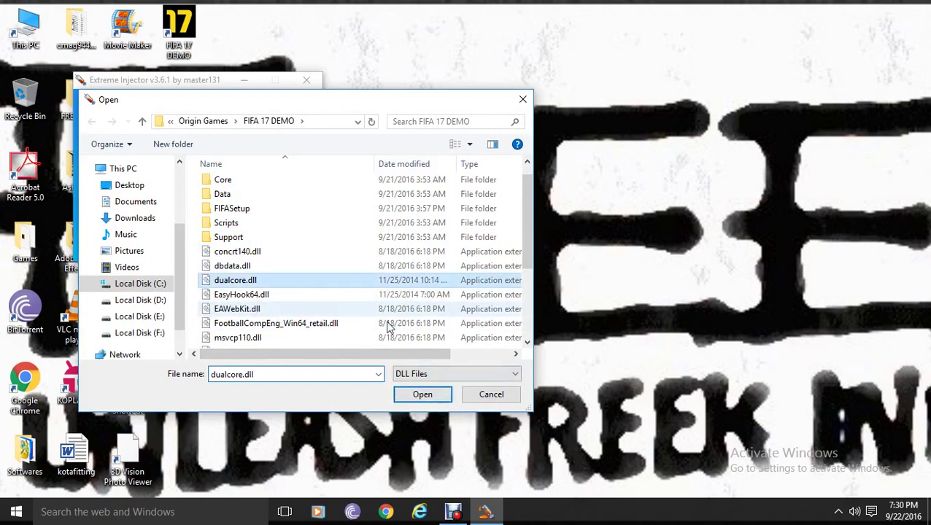
click(442, 401)
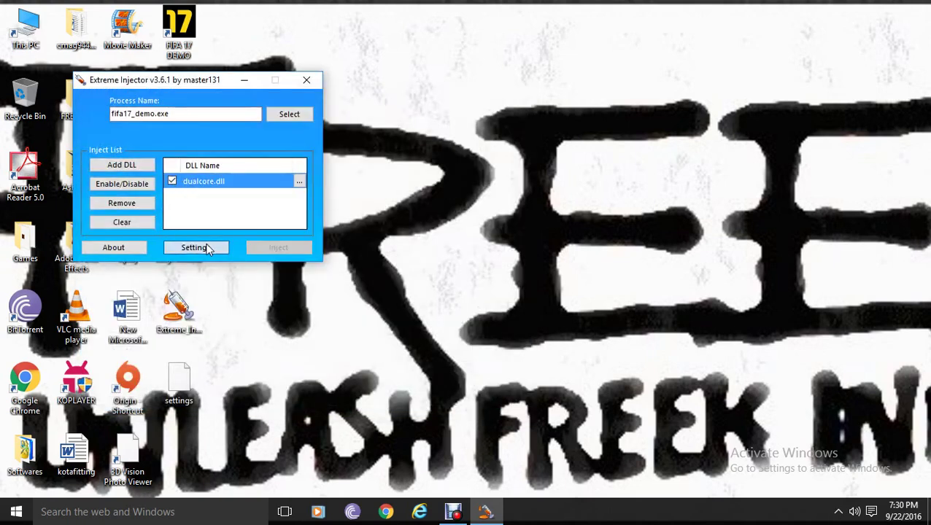
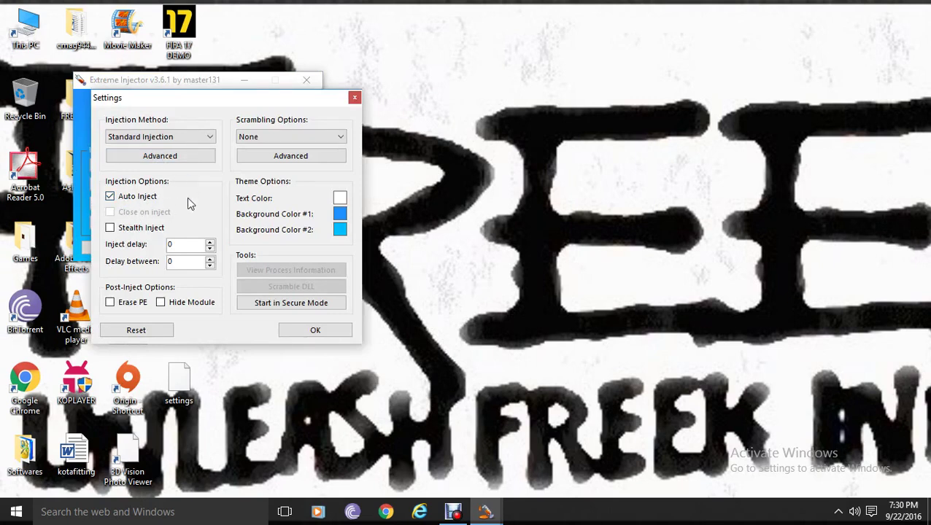
Accept the injector's settings with Auto Inject enabled and close Extreme Injector
click(316, 330)
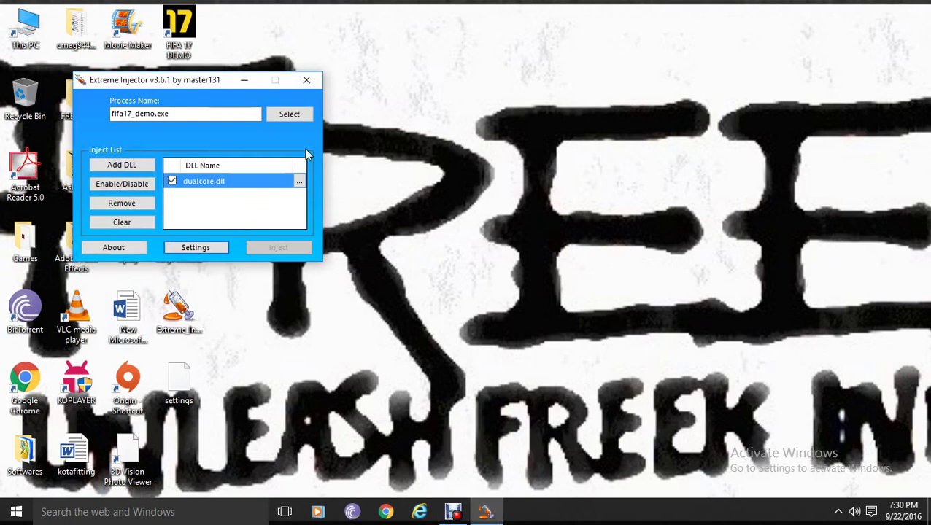
click(306, 79)
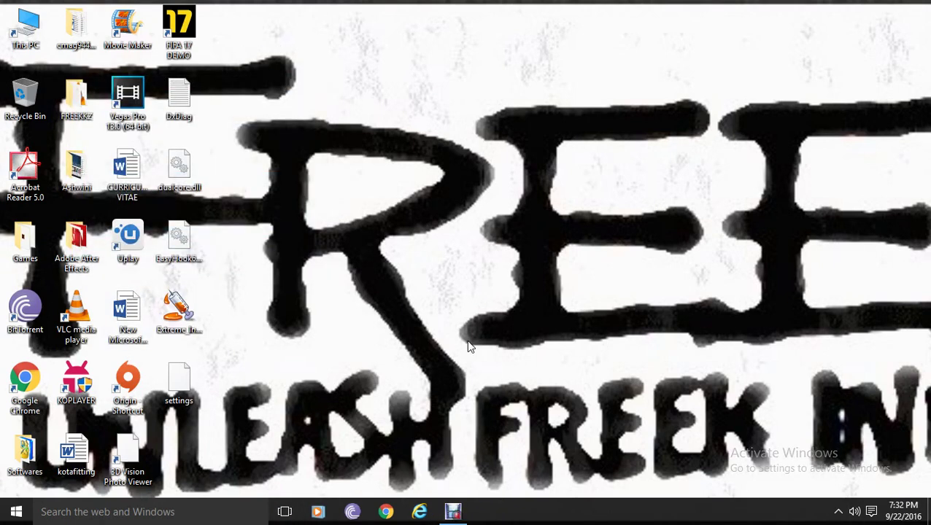
Launch the FIFA 17 DEMO again, place its launcher beside Extreme Injector, and start the game with Play
double_click(179, 29)
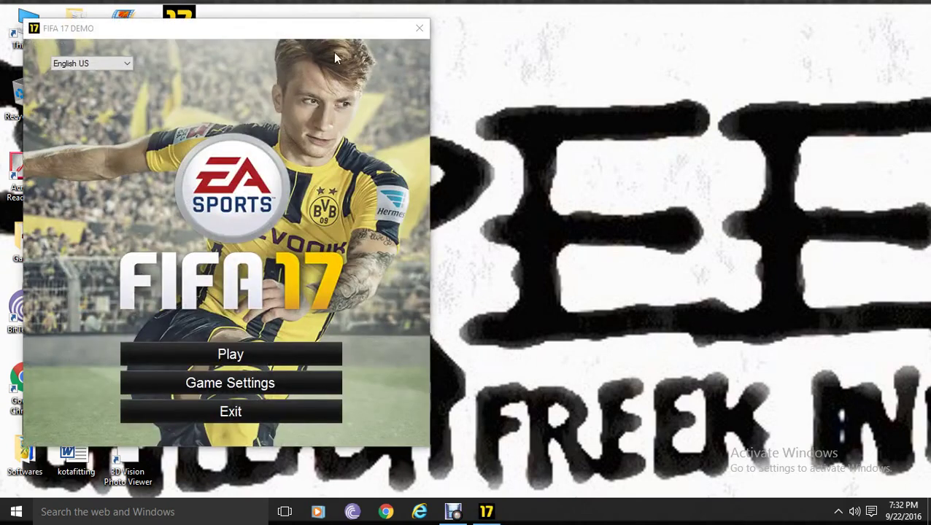
drag(233, 55, 485, 60)
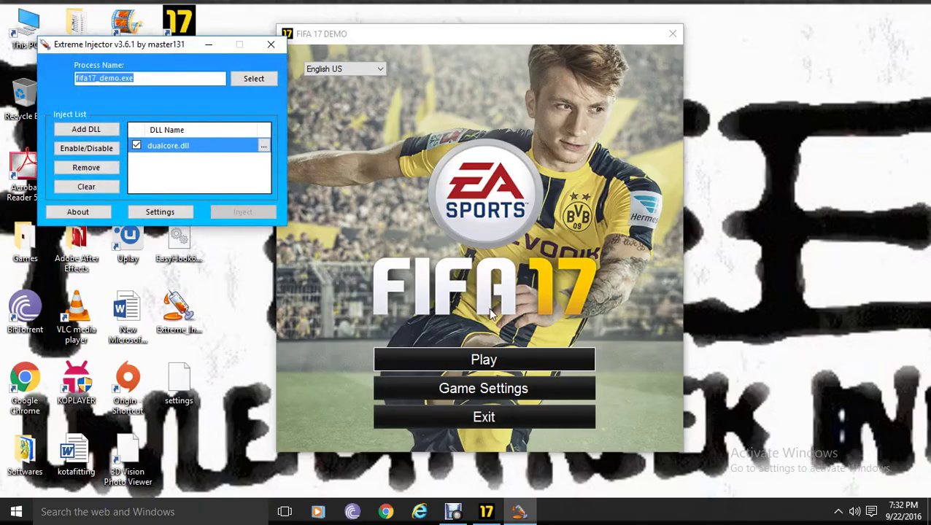
click(511, 356)
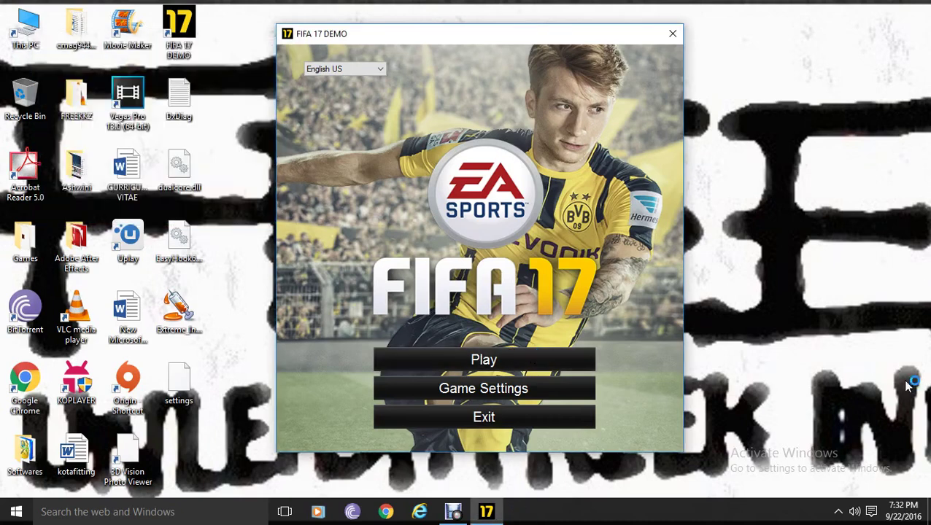